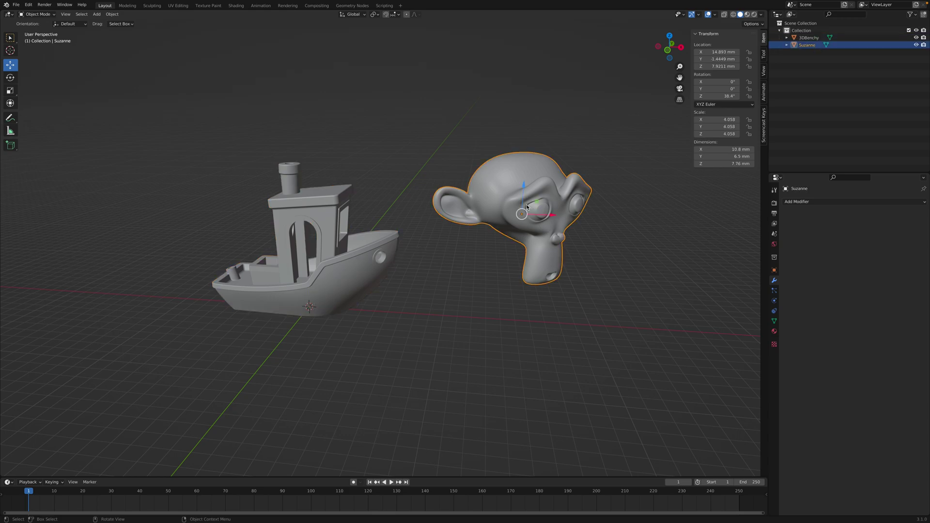
Deselect the Suzanne head and look through the File menu.
click(451, 289)
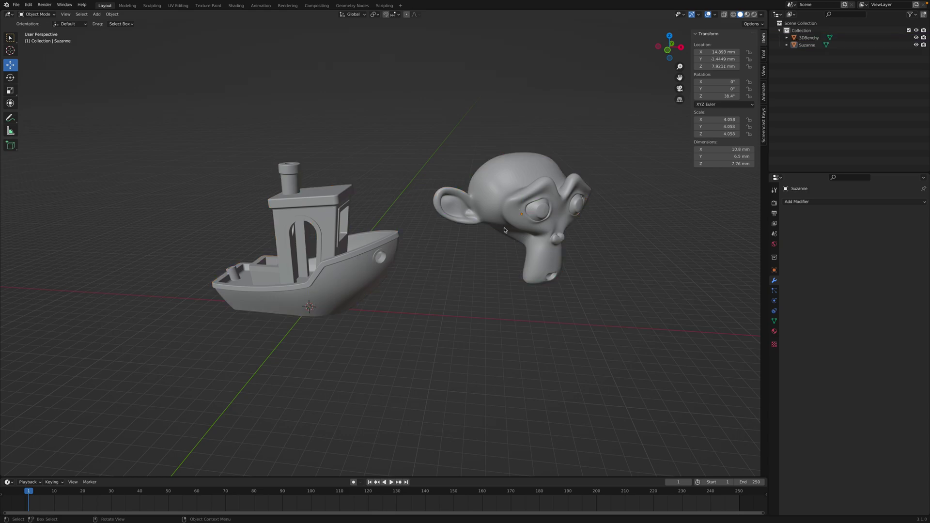
click(16, 5)
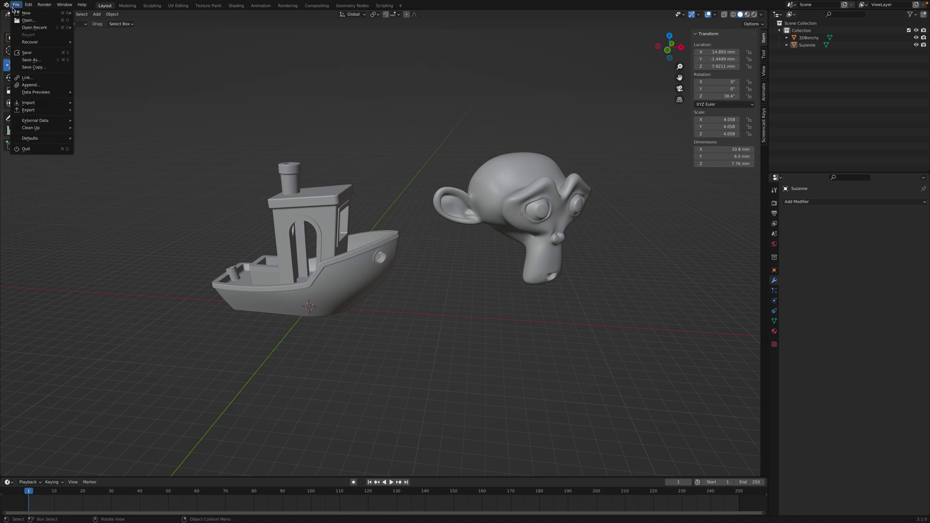
mouse_move(64, 105)
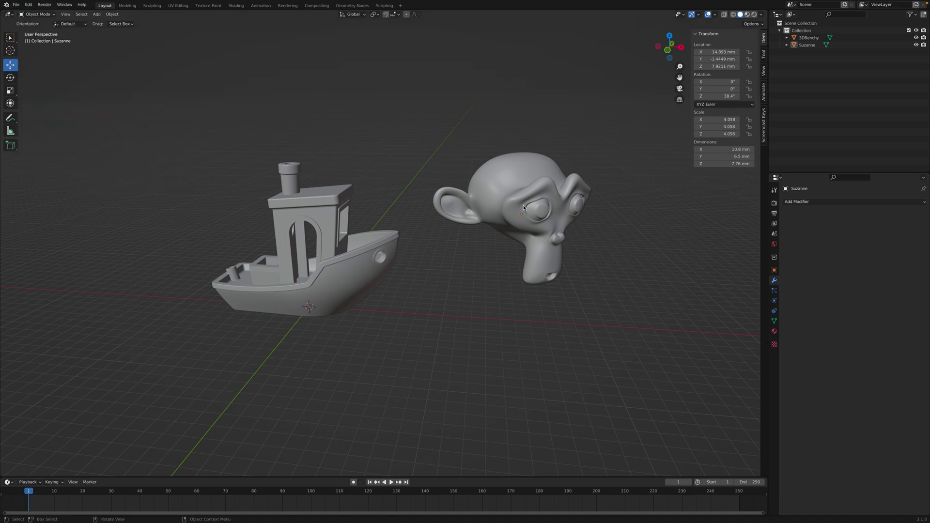
Move Suzanne along X over the boat's cabin, ending near X 4.0423 mm.
middle_drag(454, 290, 507, 243)
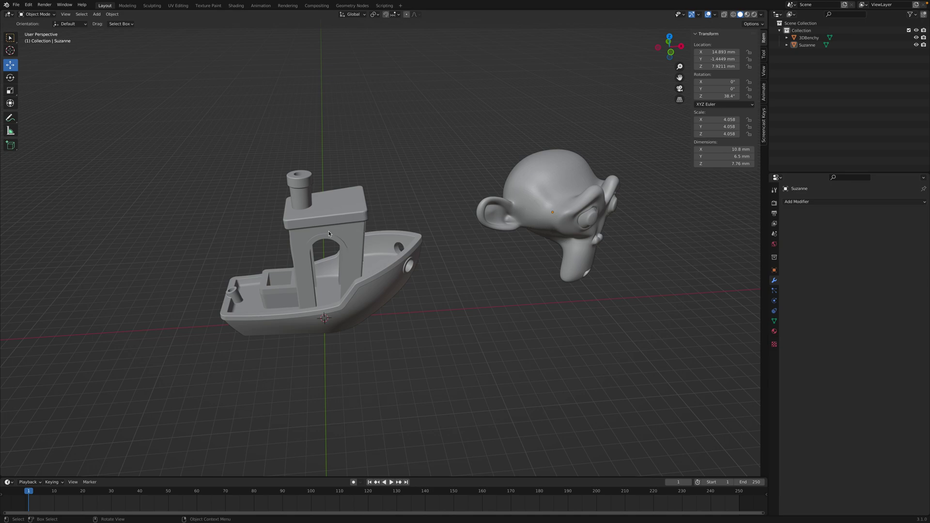
click(537, 202)
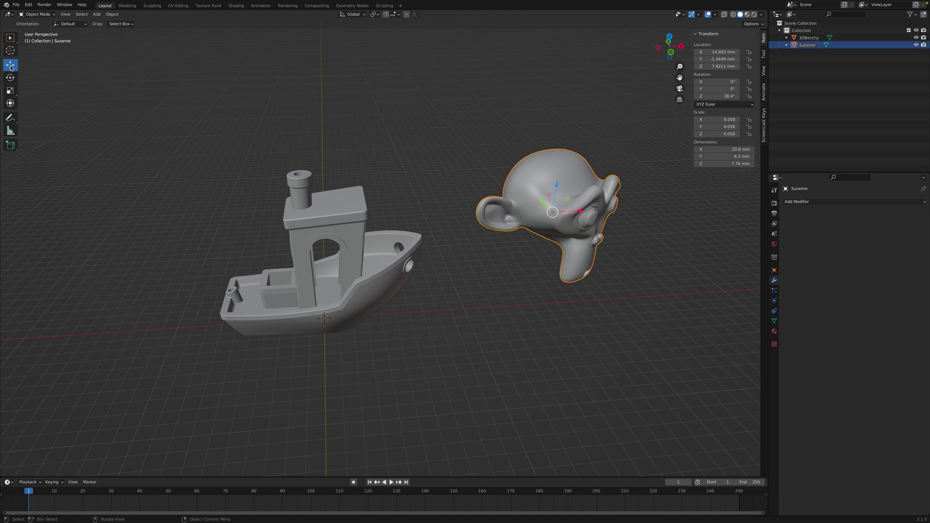
drag(578, 212, 466, 213)
middle_drag(409, 326, 416, 237)
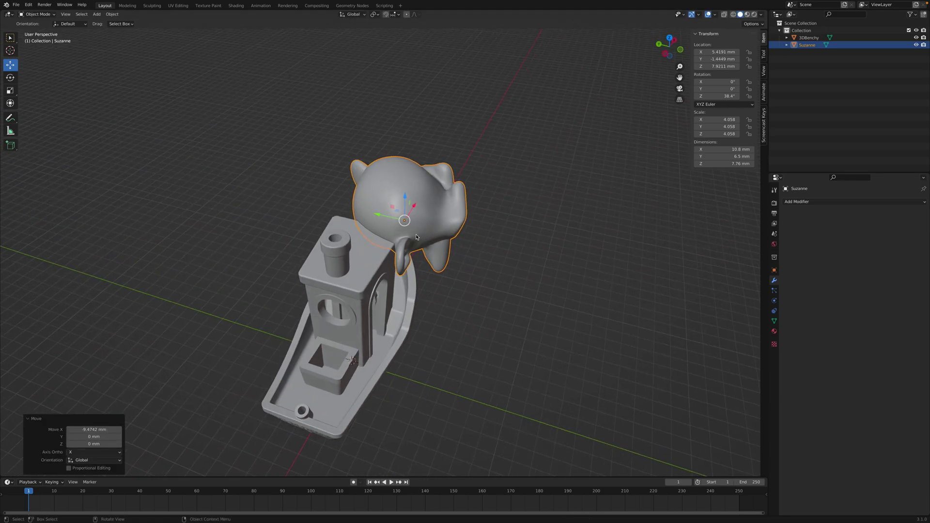
drag(412, 208, 380, 231)
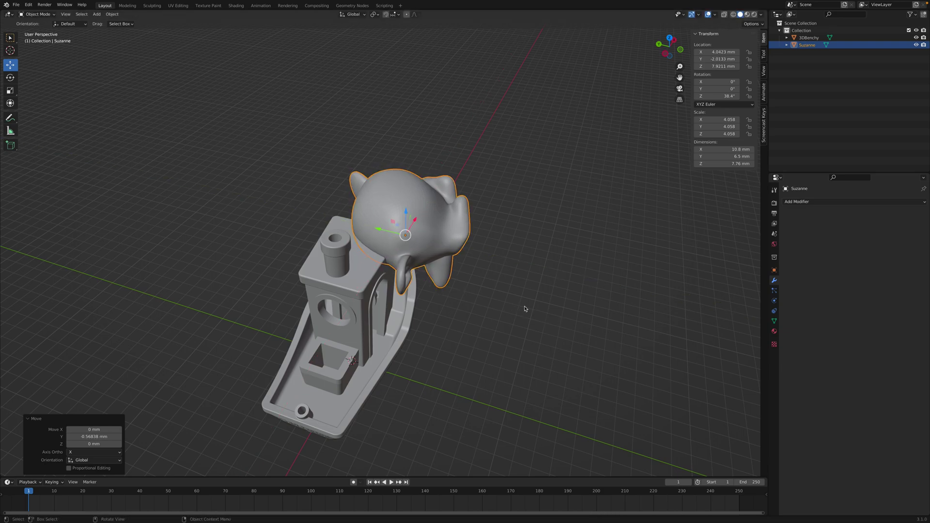
Shrink Suzanne with the Scale tool to about half its size.
click(10, 90)
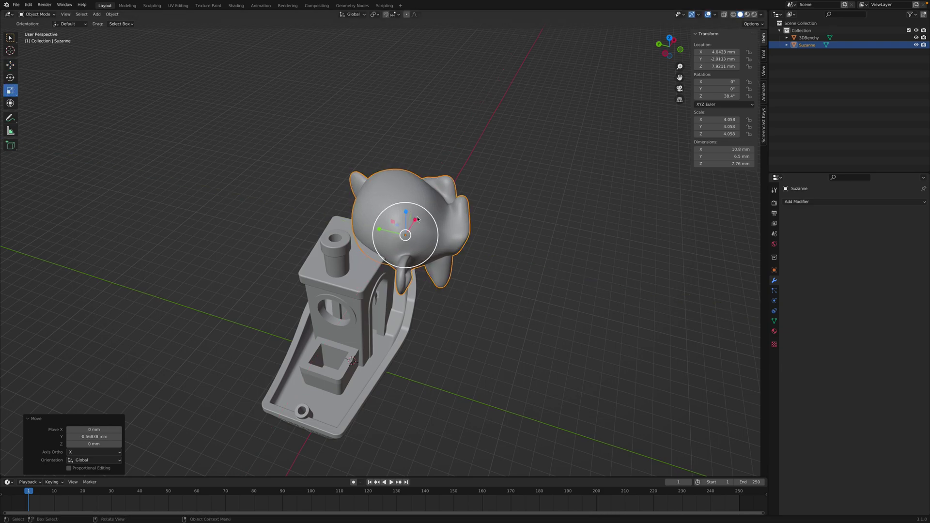
drag(434, 219, 422, 226)
middle_drag(453, 246, 301, 240)
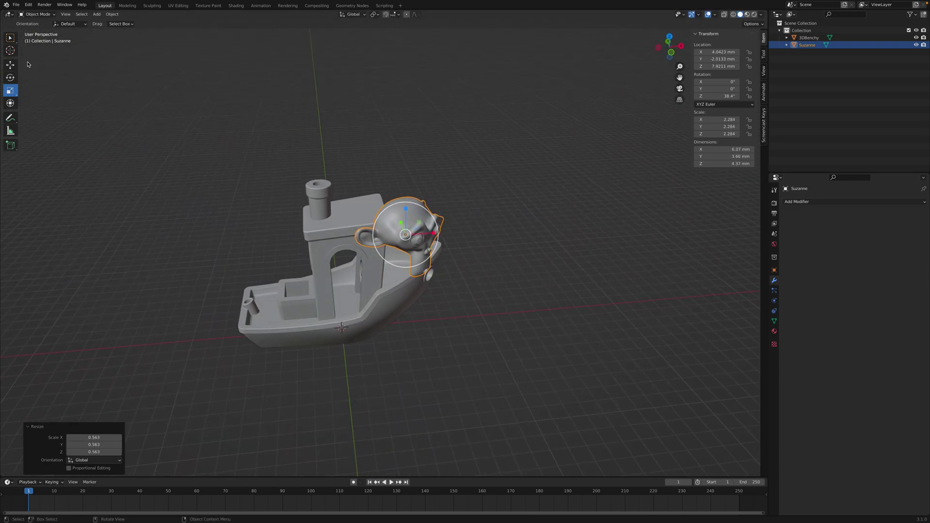
Slide Suzanne across the XY plane onto the cabin front, at X 2.1928 mm, Y -1.4864 mm.
click(13, 68)
middle_drag(502, 251, 465, 240)
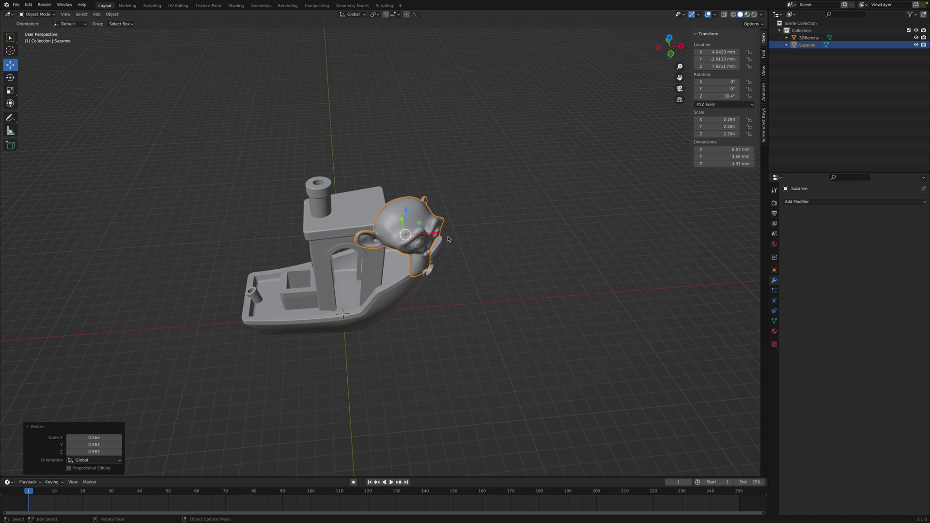
scroll(429, 230, up, 2)
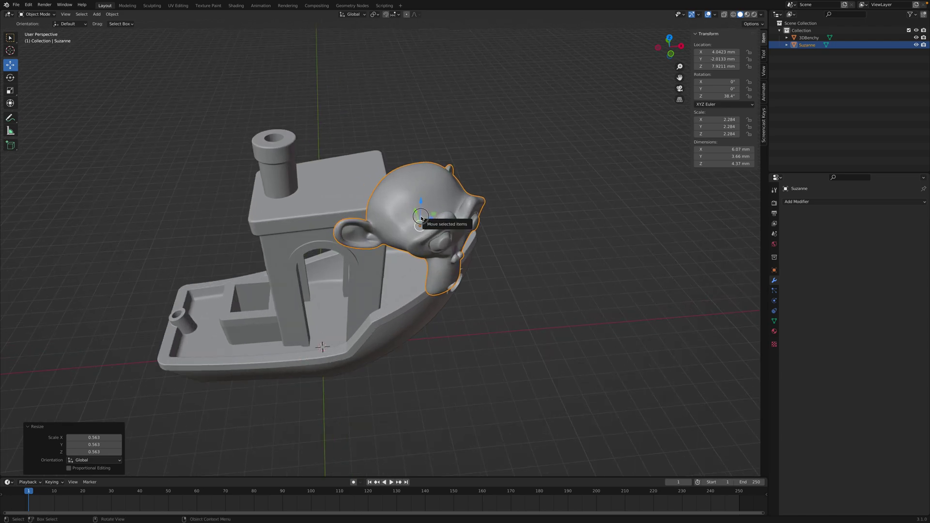
drag(433, 215, 371, 212)
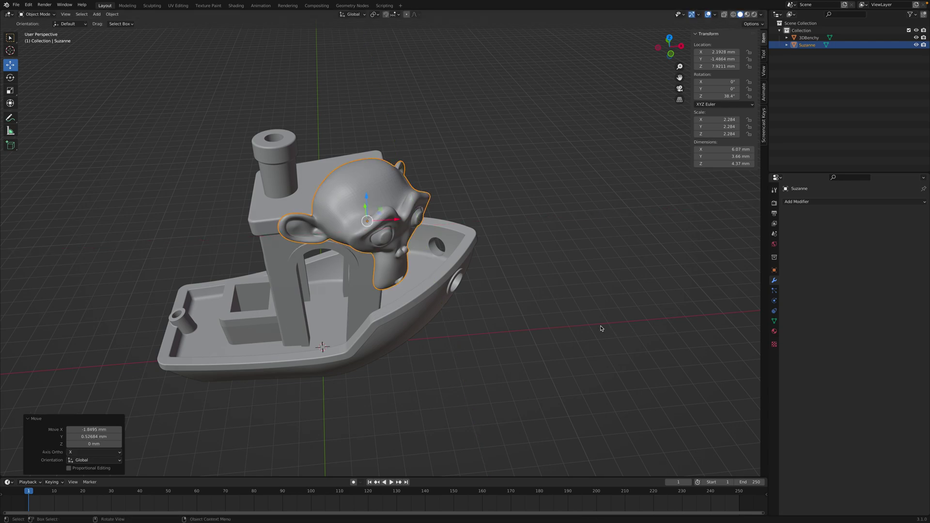
middle_drag(602, 326, 514, 314)
scroll(368, 284, down, 3)
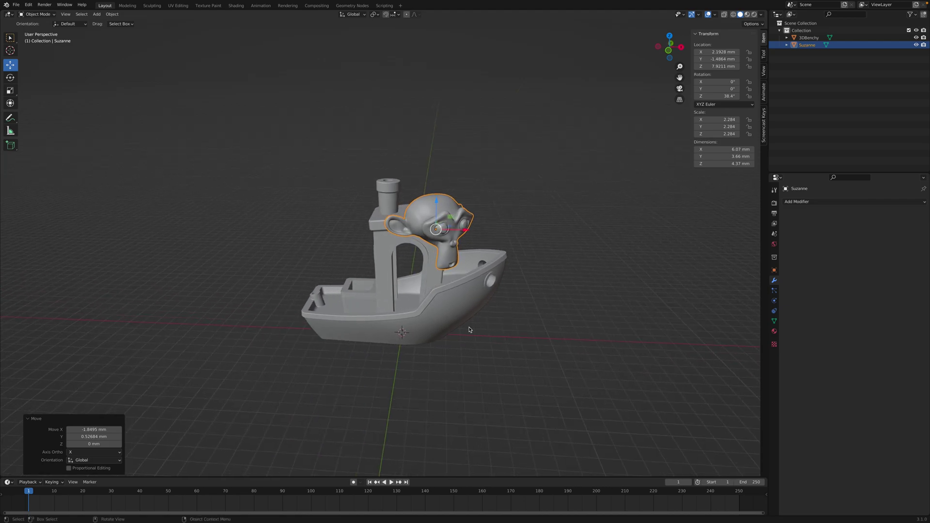
Select the 3DBenchy boat and bring up its Add Modifier list.
click(348, 330)
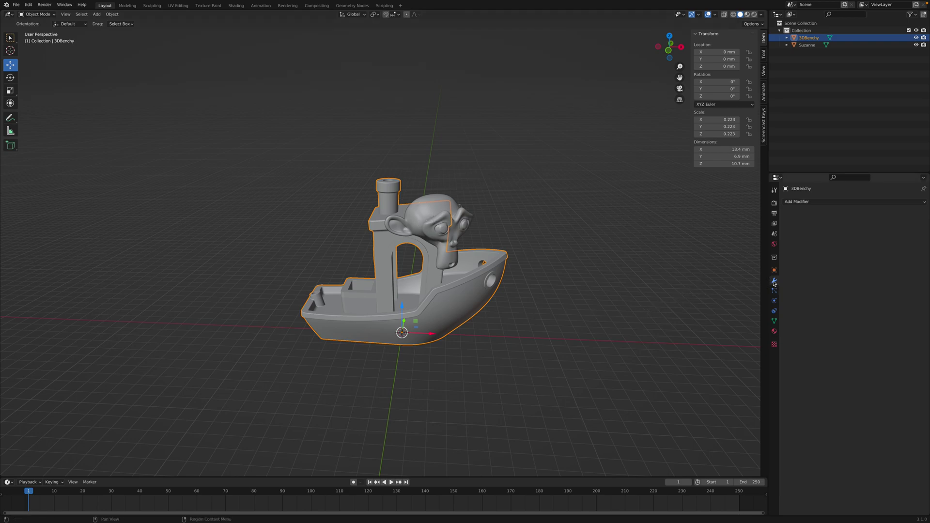
click(810, 203)
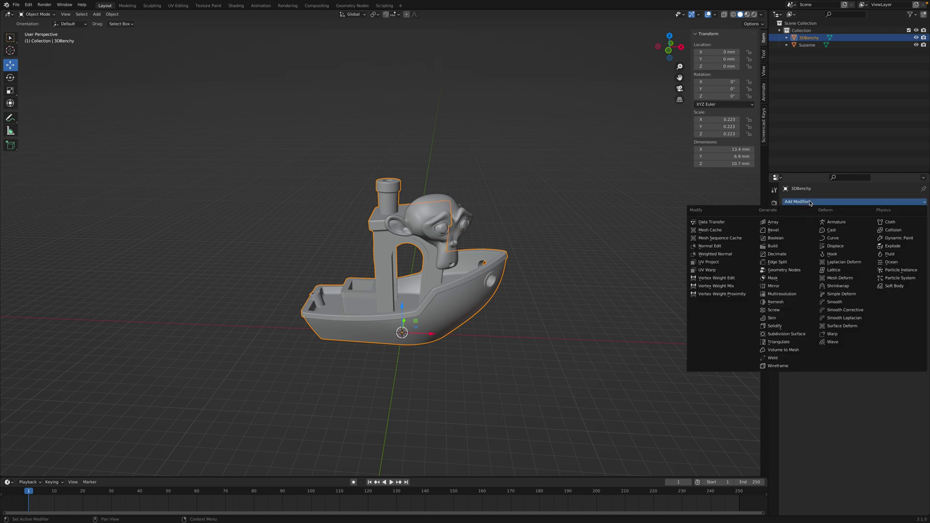
Add a Boolean modifier to 3DBenchy and settle its operation on Union.
click(790, 239)
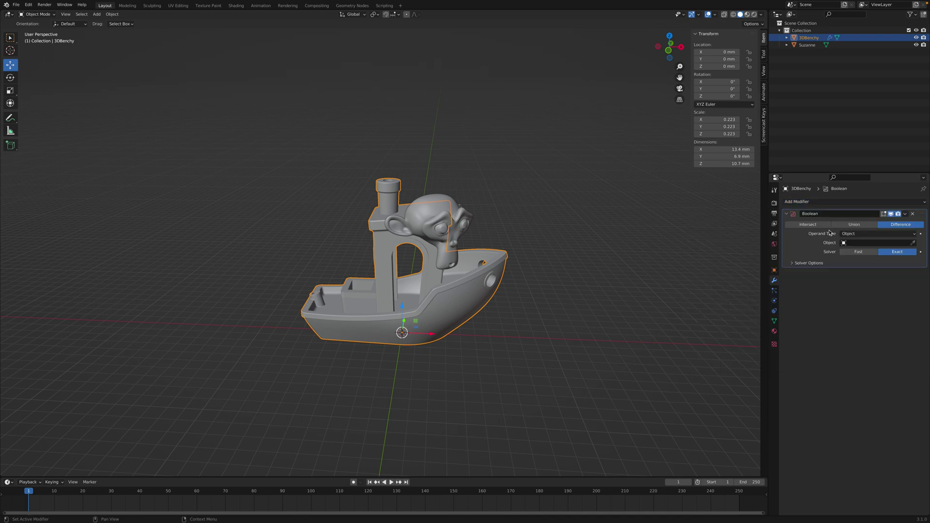
click(852, 224)
click(902, 225)
click(809, 226)
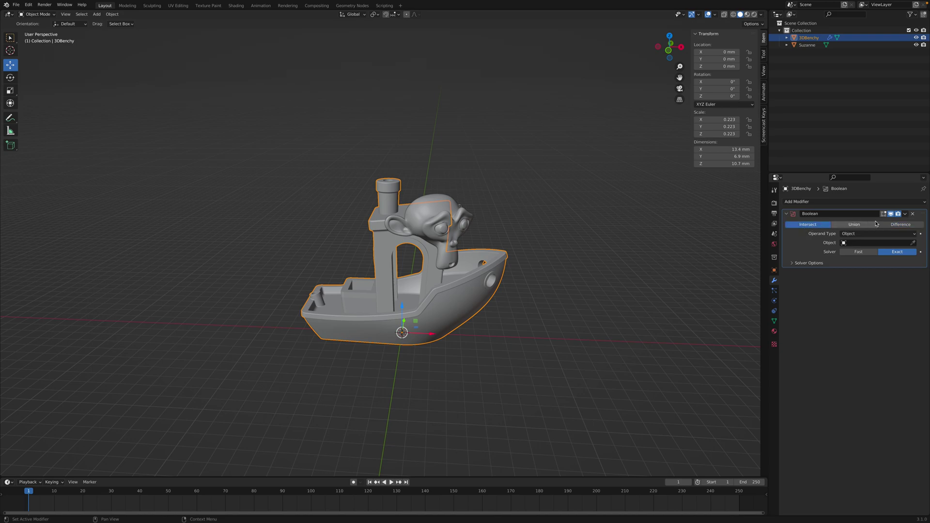
click(856, 225)
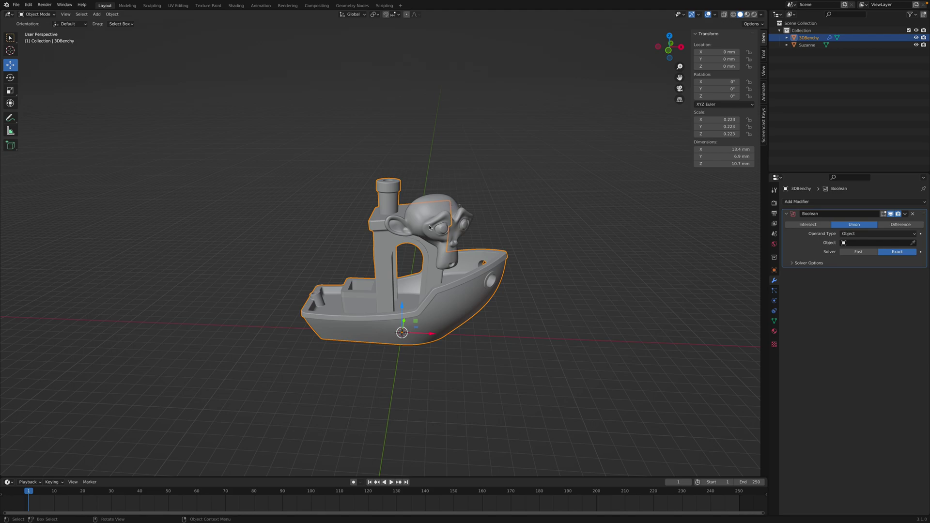
click(885, 227)
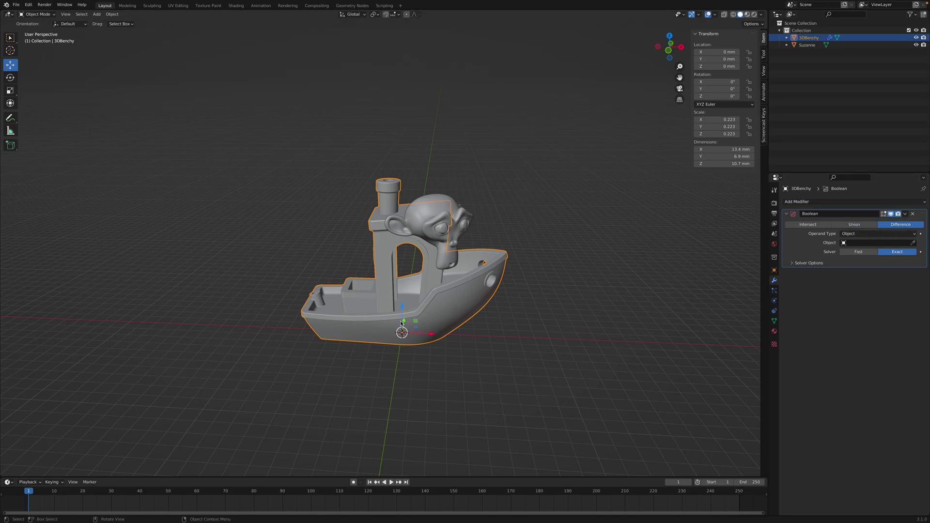
click(861, 226)
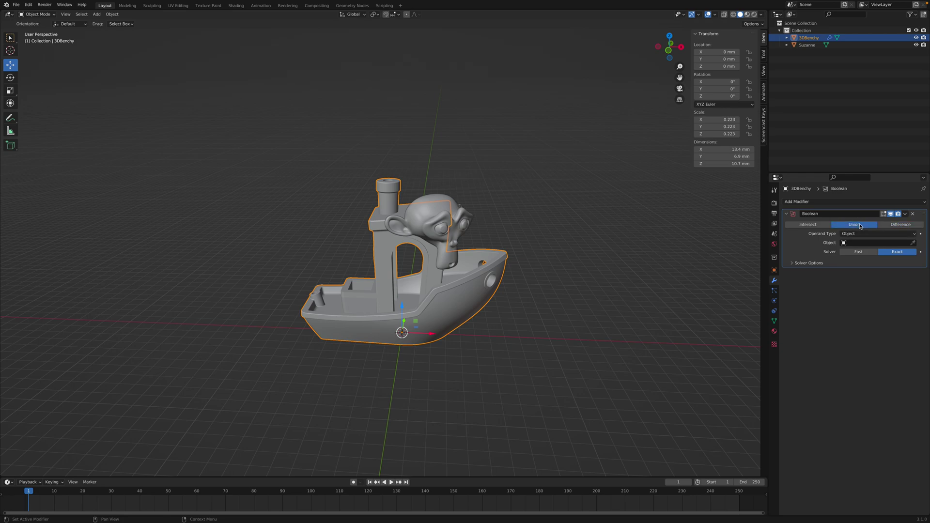
click(866, 242)
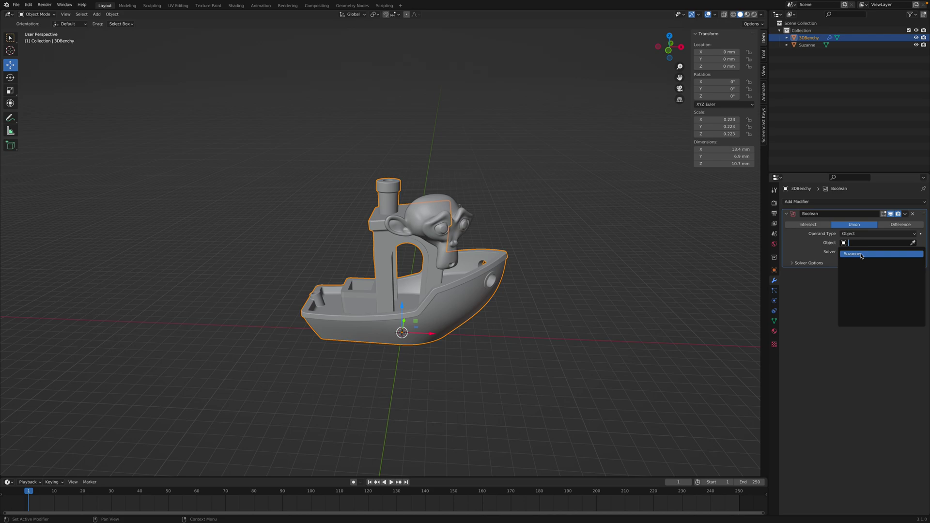
Pick Suzanne as the Boolean object, then trial-move Suzanne along X and undo it.
click(861, 256)
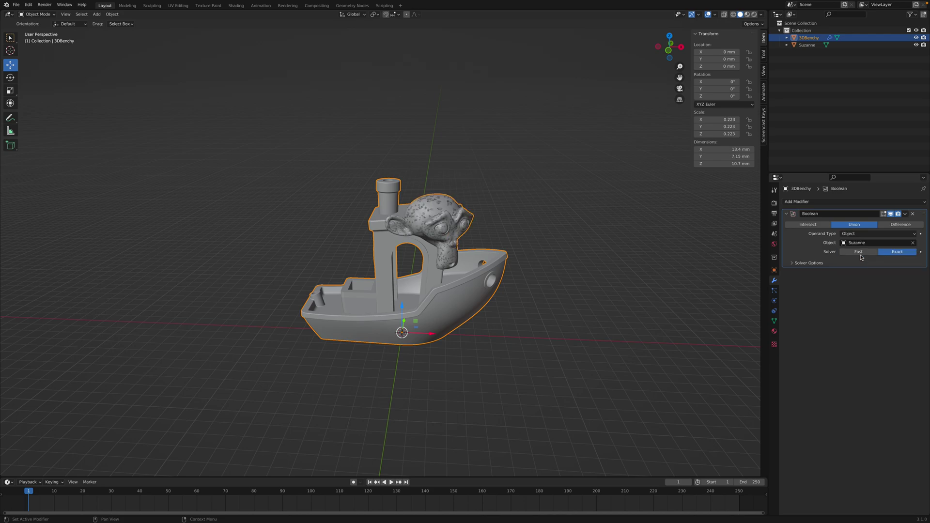
middle_drag(552, 266, 451, 226)
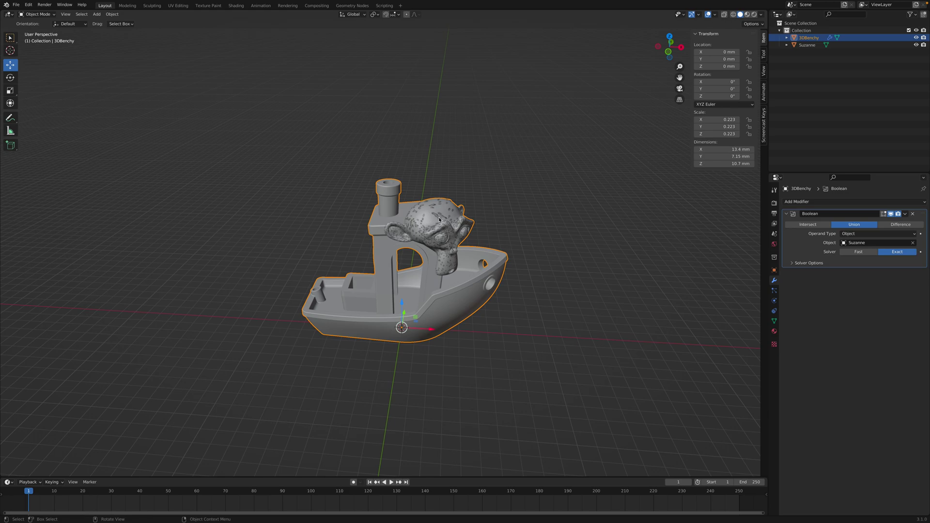
click(437, 216)
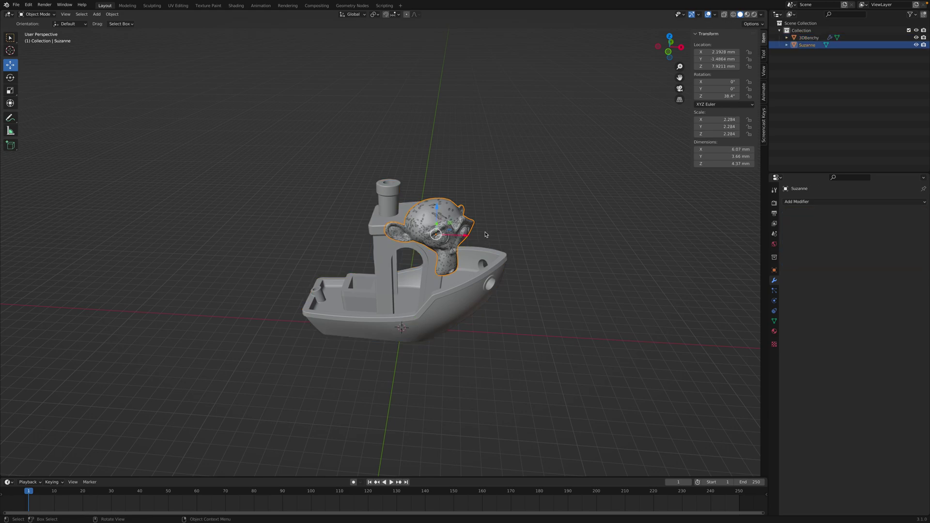
drag(463, 236, 542, 244)
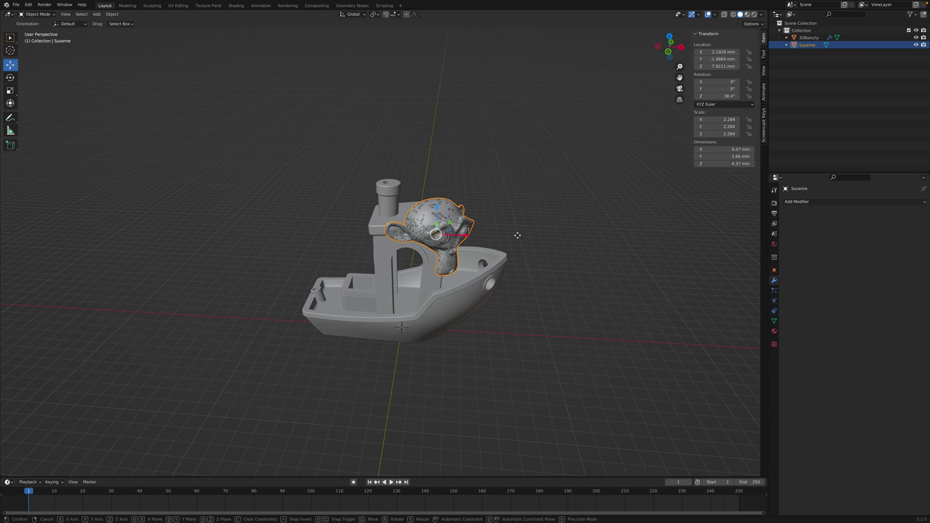
click(425, 241)
key(ctrl)
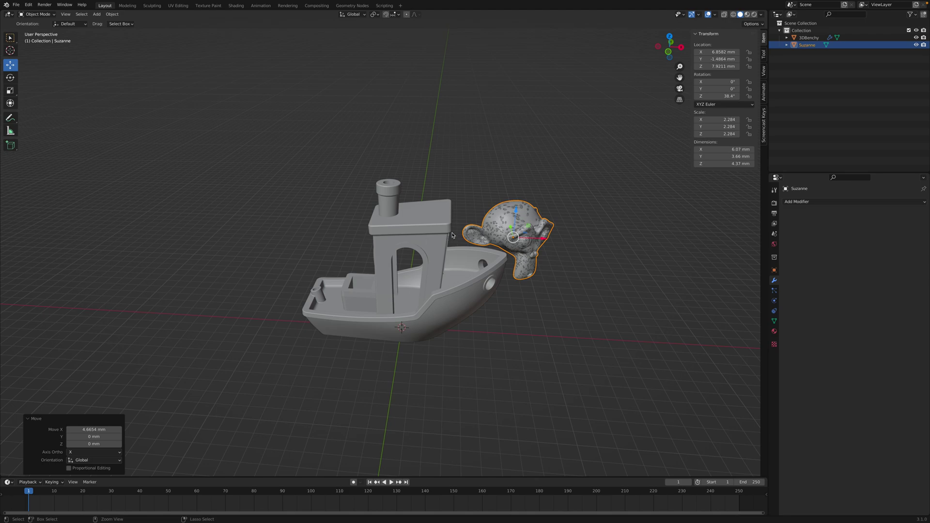
key(ctrl+z)
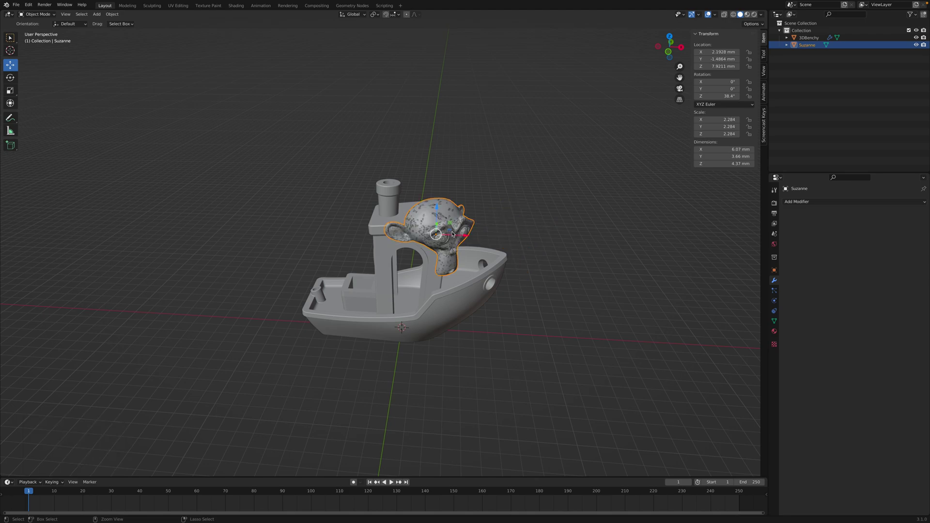
Apply the Boolean Union modifier on 3DBenchy, permanently merging the head.
click(427, 295)
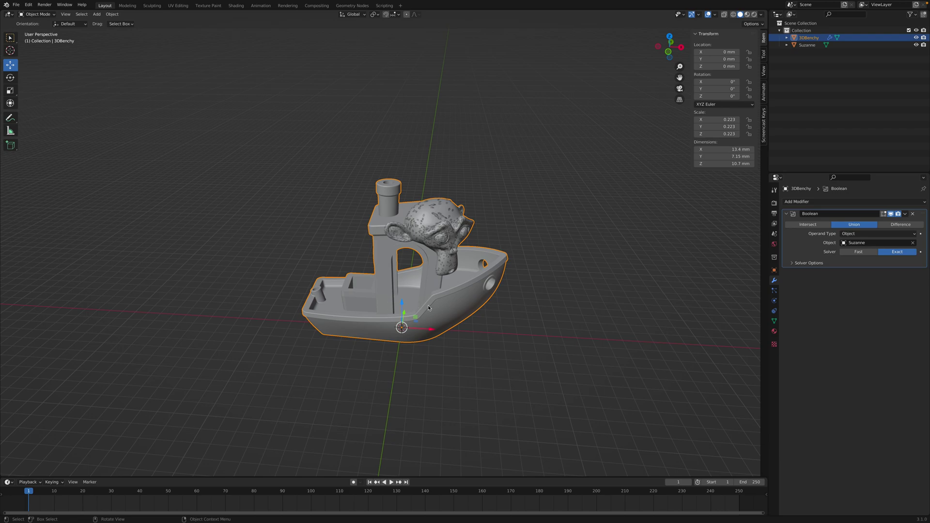
click(907, 215)
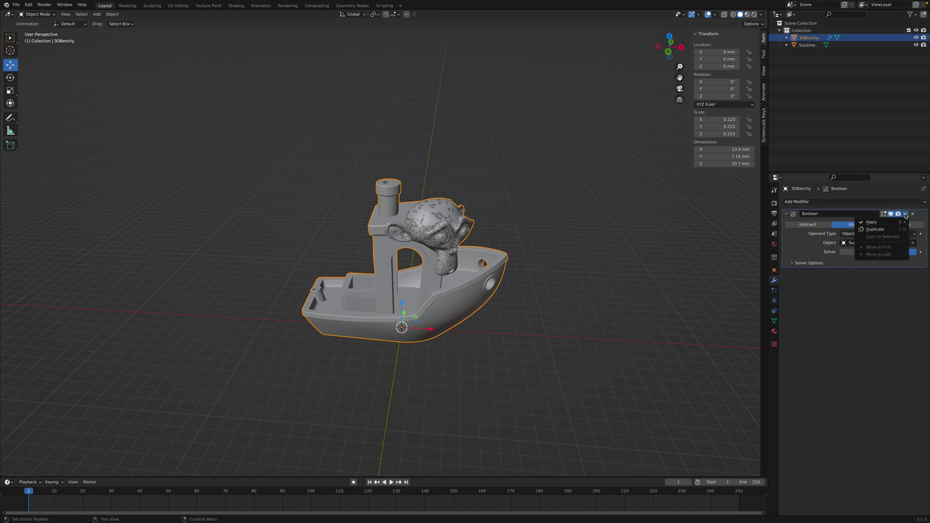
click(876, 226)
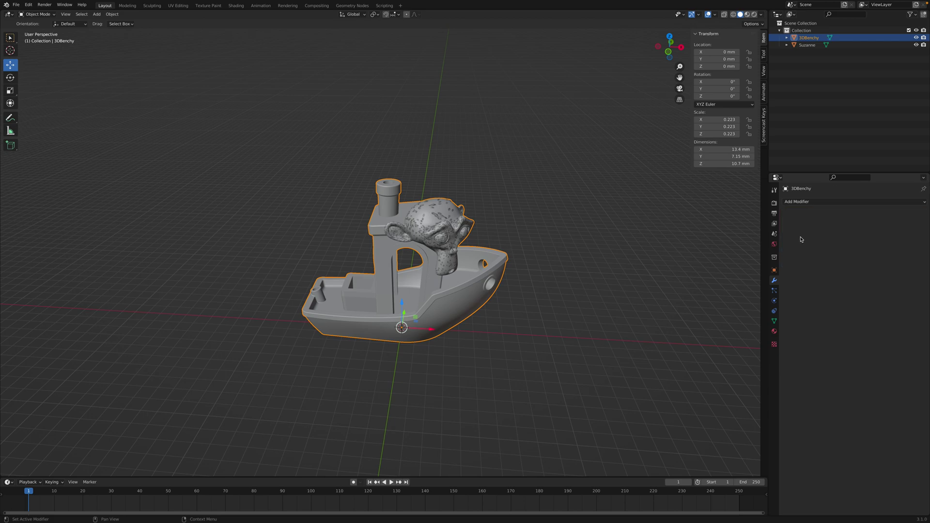
Move the original Suzanne along X off to the boat's right, then reselect 3DBenchy.
click(436, 229)
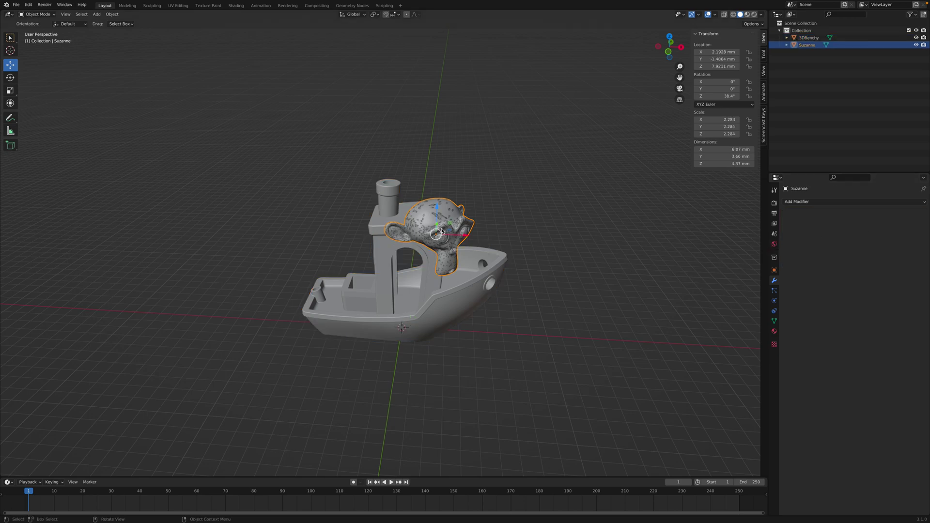
key(g)
key(x)
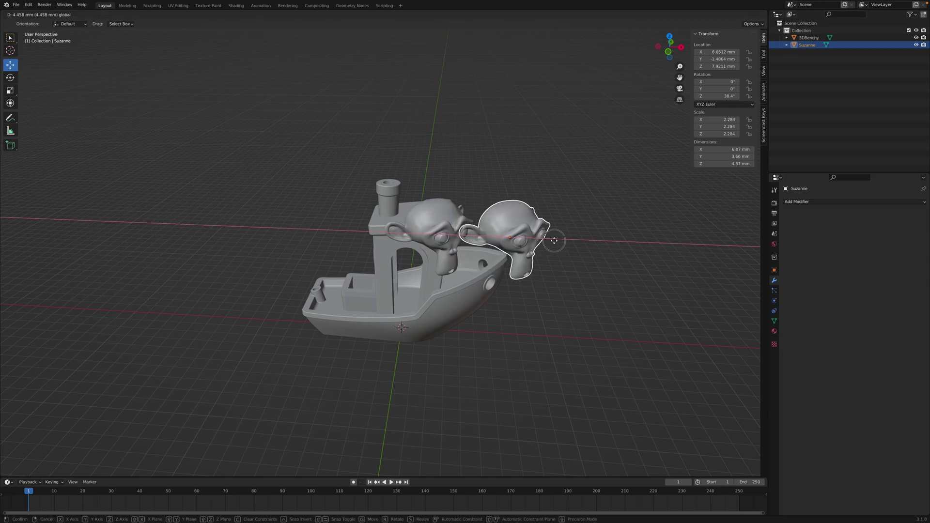
click(588, 232)
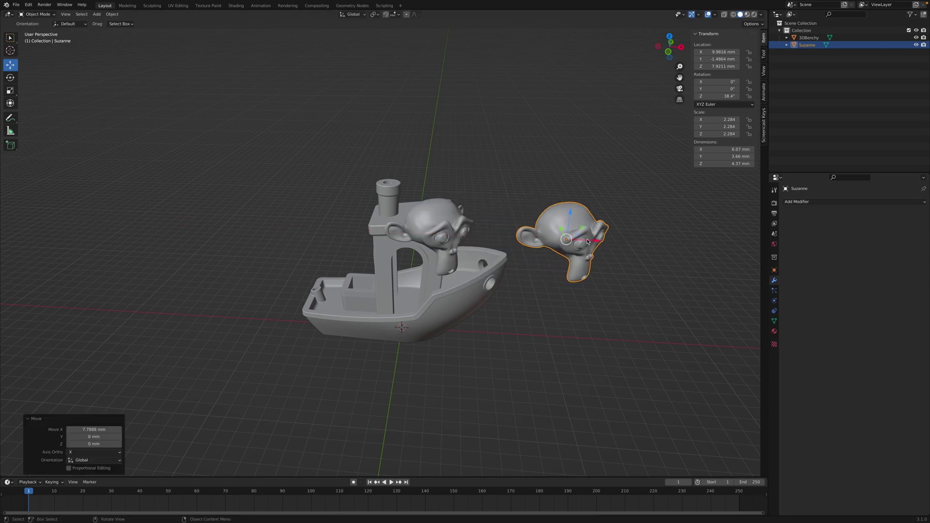
click(434, 248)
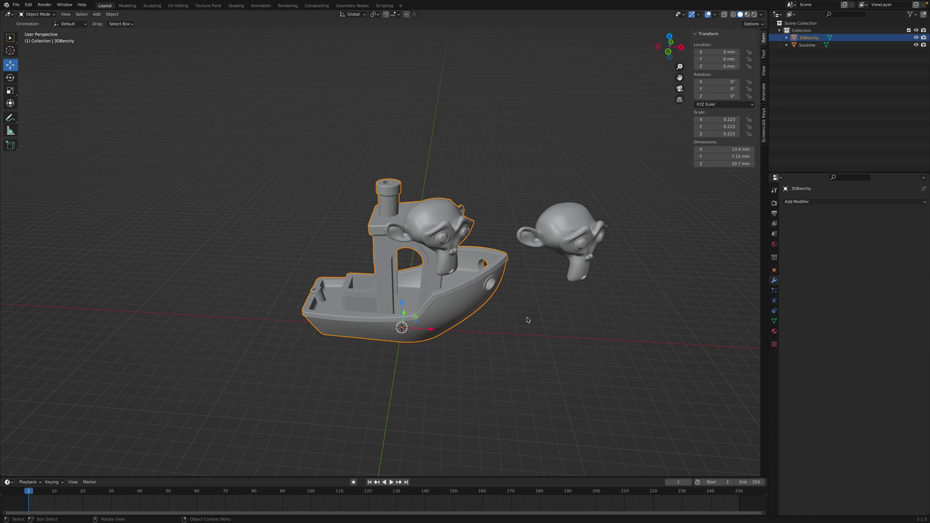
middle_drag(528, 320, 444, 260)
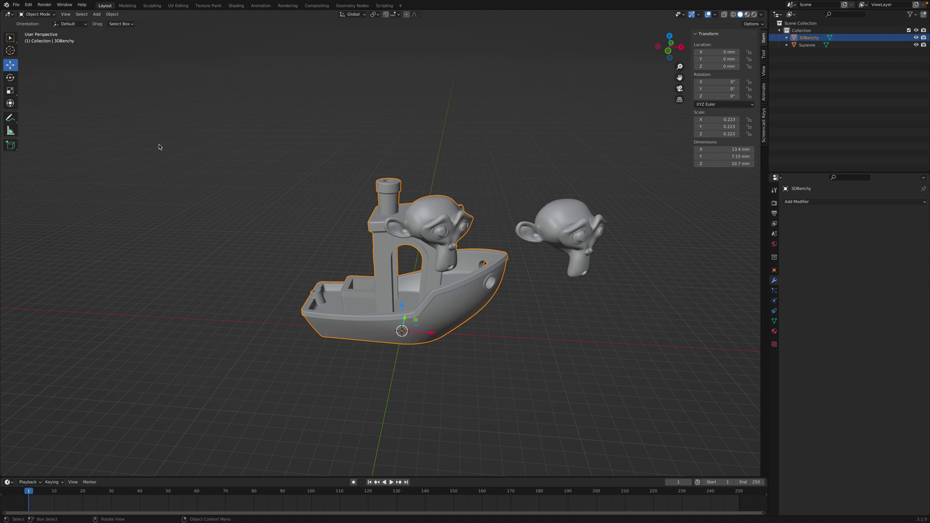
Put 3DBenchy into Edit Mode with X-ray on to reveal the fused head's wireframe.
click(38, 14)
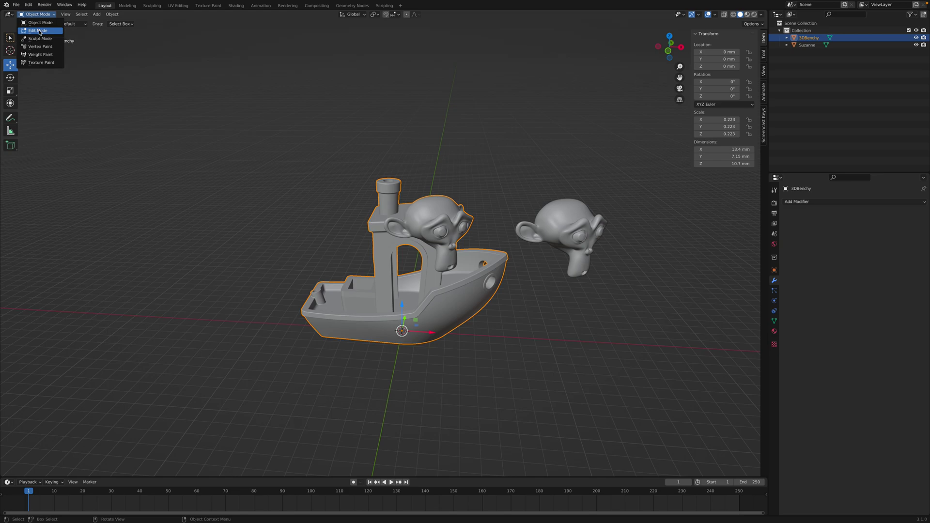
click(39, 31)
mouse_move(486, 203)
middle_down()
mouse_move(508, 194)
mouse_move(517, 171)
mouse_move(529, 170)
mouse_move(602, 239)
mouse_move(561, 253)
mouse_move(343, 181)
mouse_move(490, 208)
middle_up()
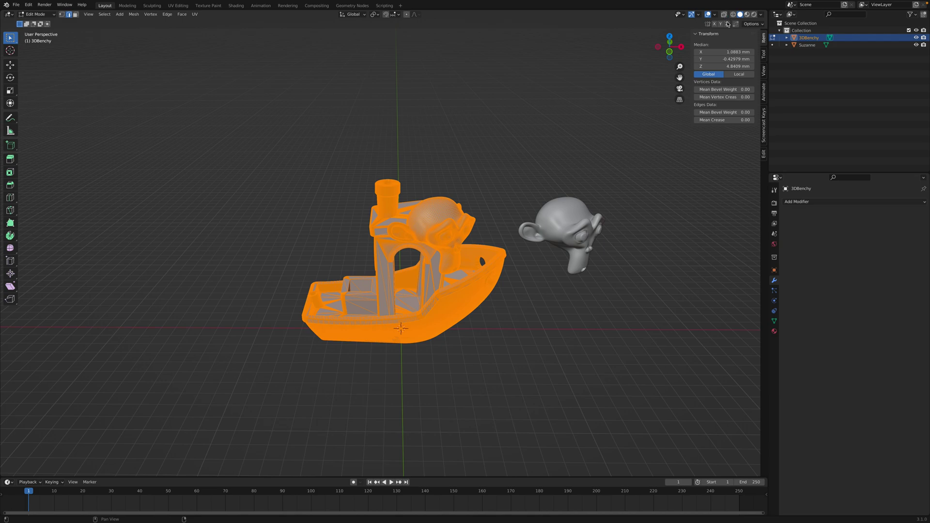
click(724, 14)
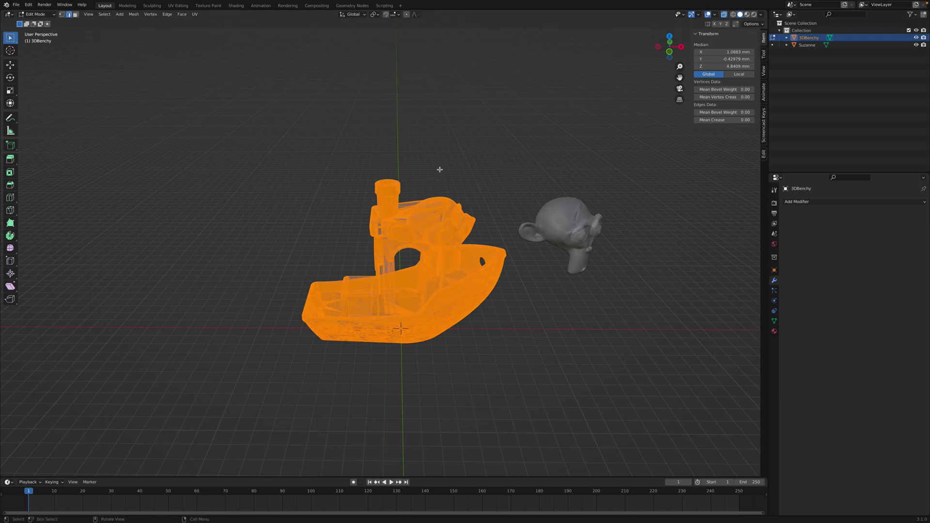
middle_drag(438, 170, 447, 162)
Deselect all geometry, inspect the fused monkey head, and turn X-ray back off.
key(alt+a)
scroll(434, 201, up, 10)
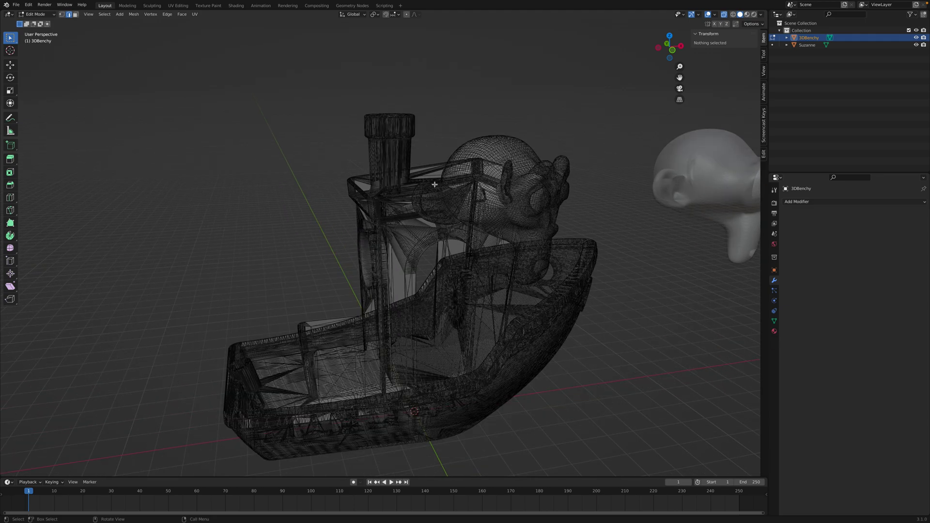
scroll(295, 212, down, 5)
middle_drag(295, 213, 357, 193)
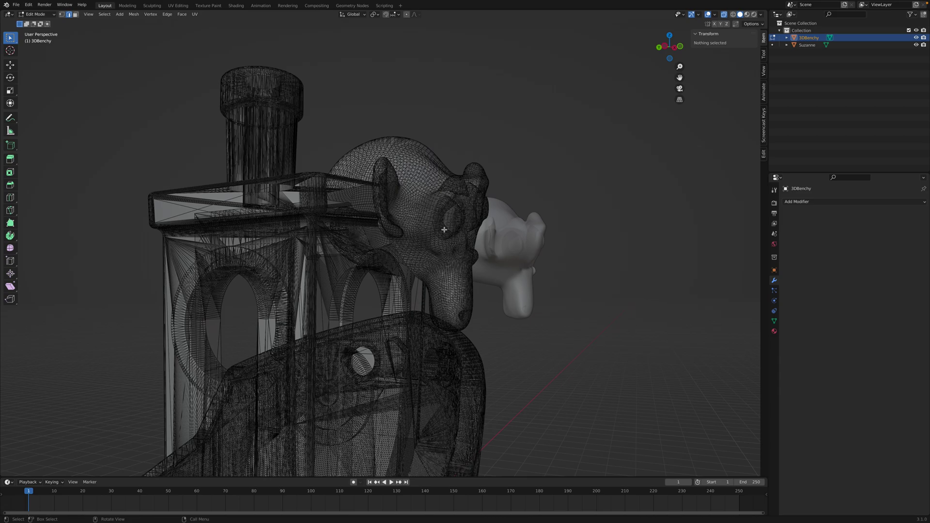
middle_drag(445, 229, 336, 183)
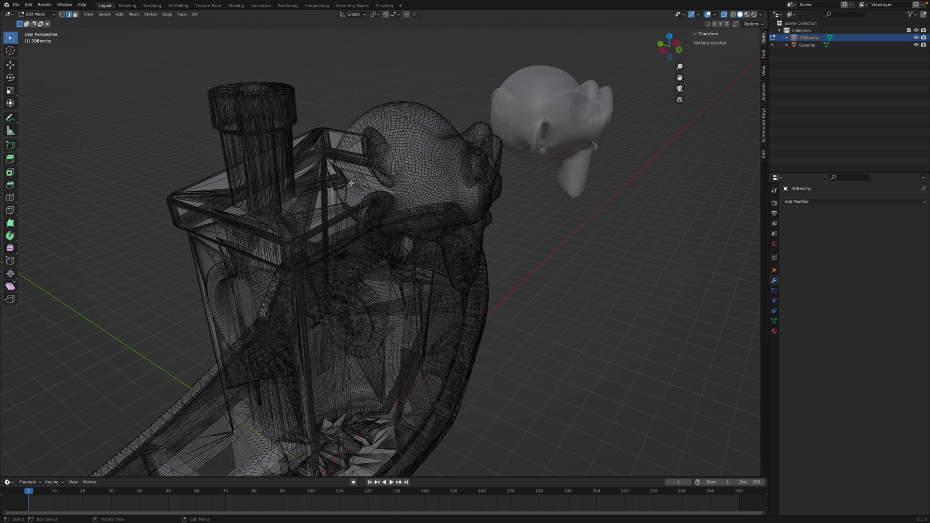
click(724, 15)
scroll(536, 297, down, 3)
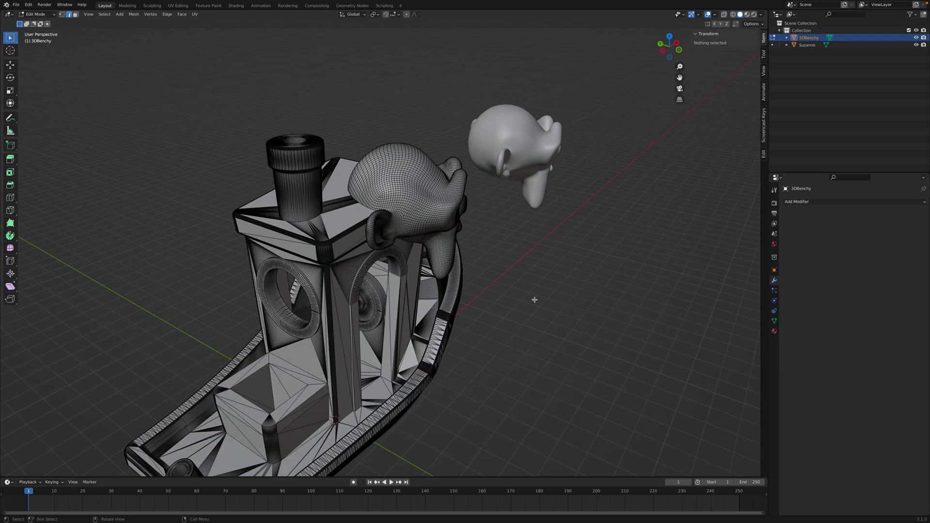
middle_drag(535, 297, 500, 304)
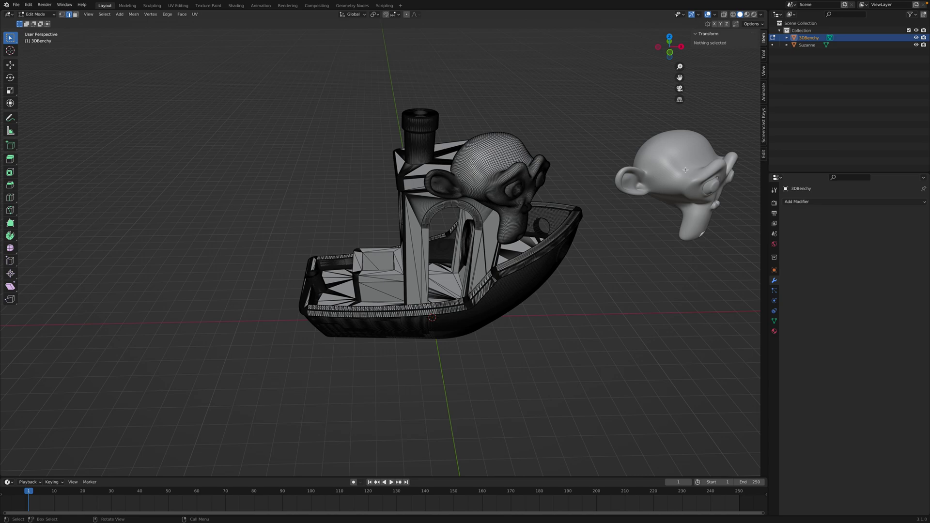
Return to Object Mode, delete the original Suzanne, and reselect 3DBenchy.
click(42, 14)
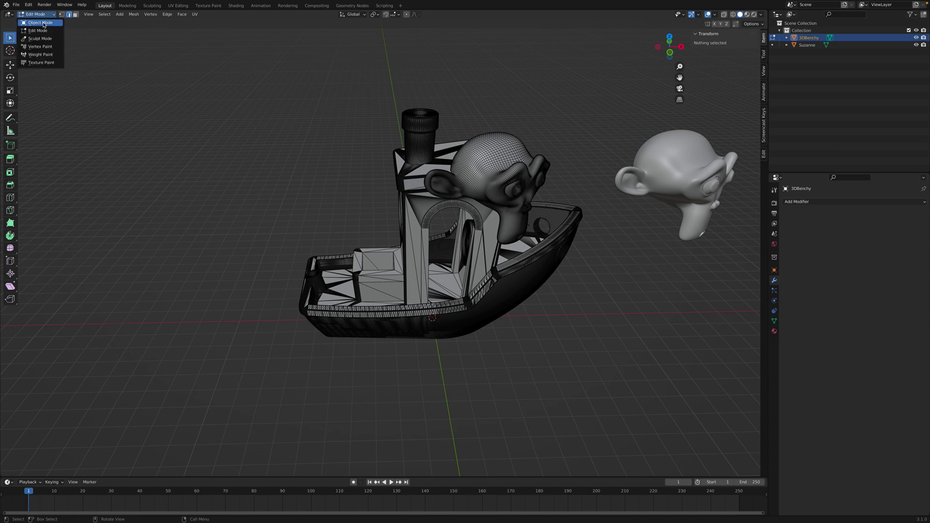
click(43, 23)
click(664, 165)
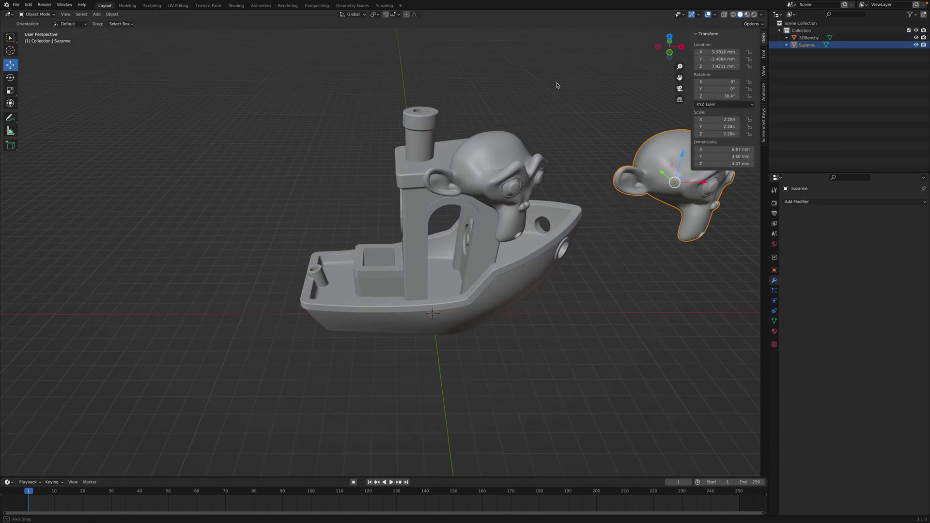
middle_drag(546, 130, 428, 153)
key(x)
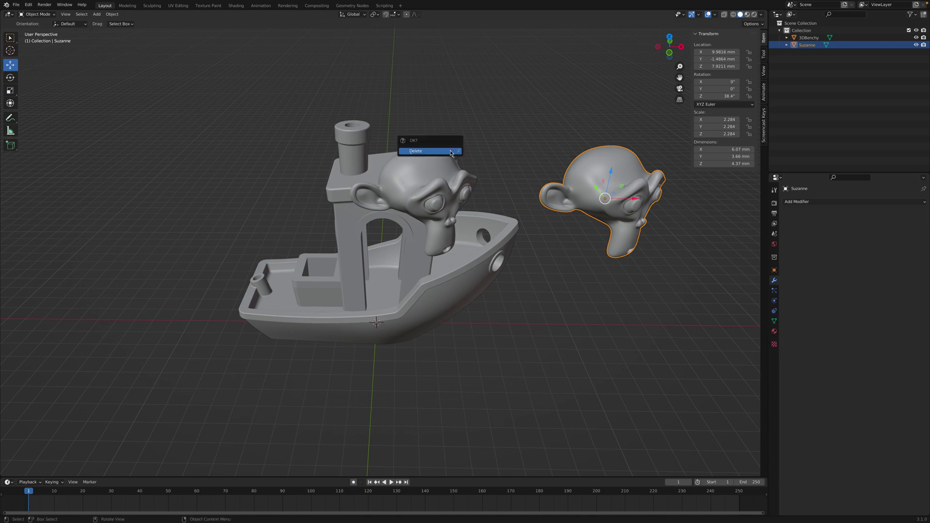
click(429, 152)
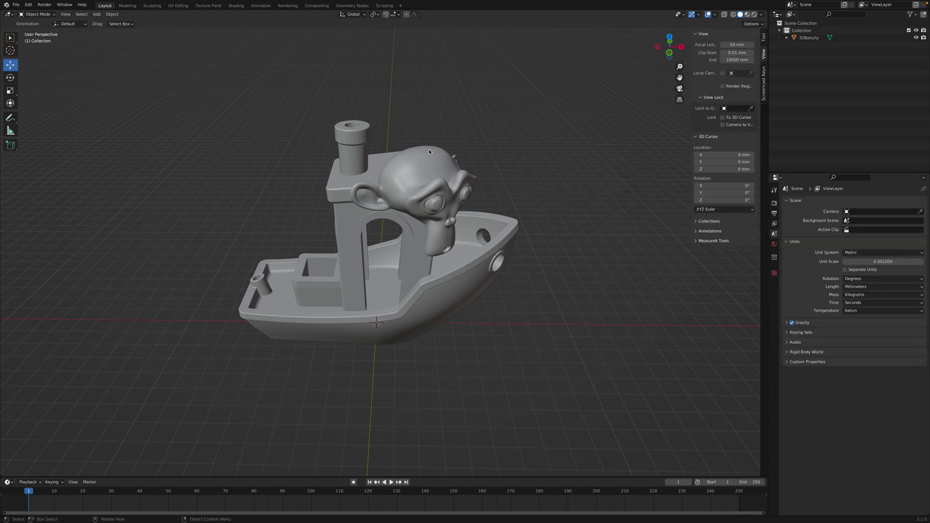
click(412, 217)
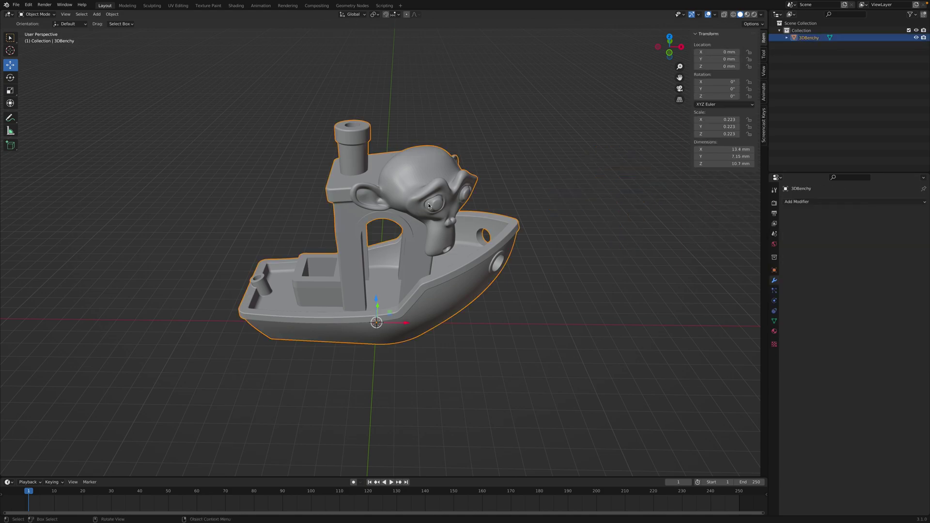